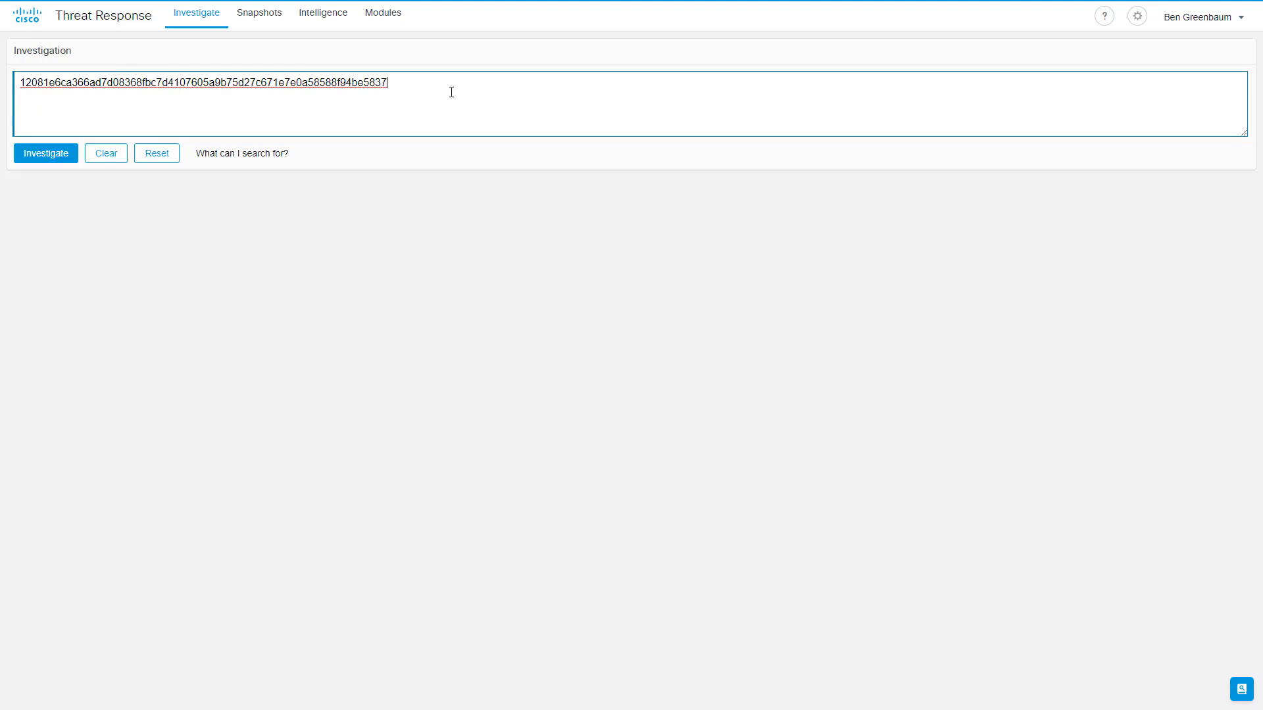
# Investigate the entered hash, review its single SHA256 node, and go to Integration Modules settings.
pyautogui.click(56, 159)
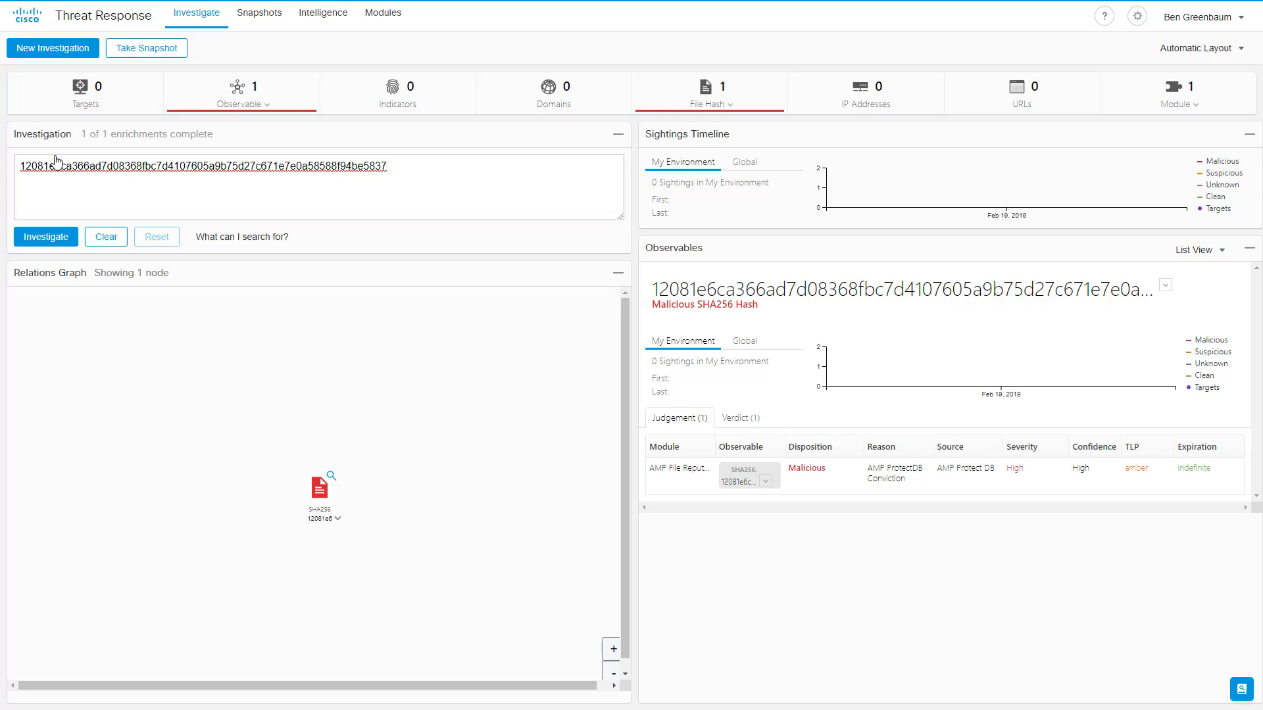
pyautogui.moveTo(317, 500); pyautogui.dragTo(296, 490)
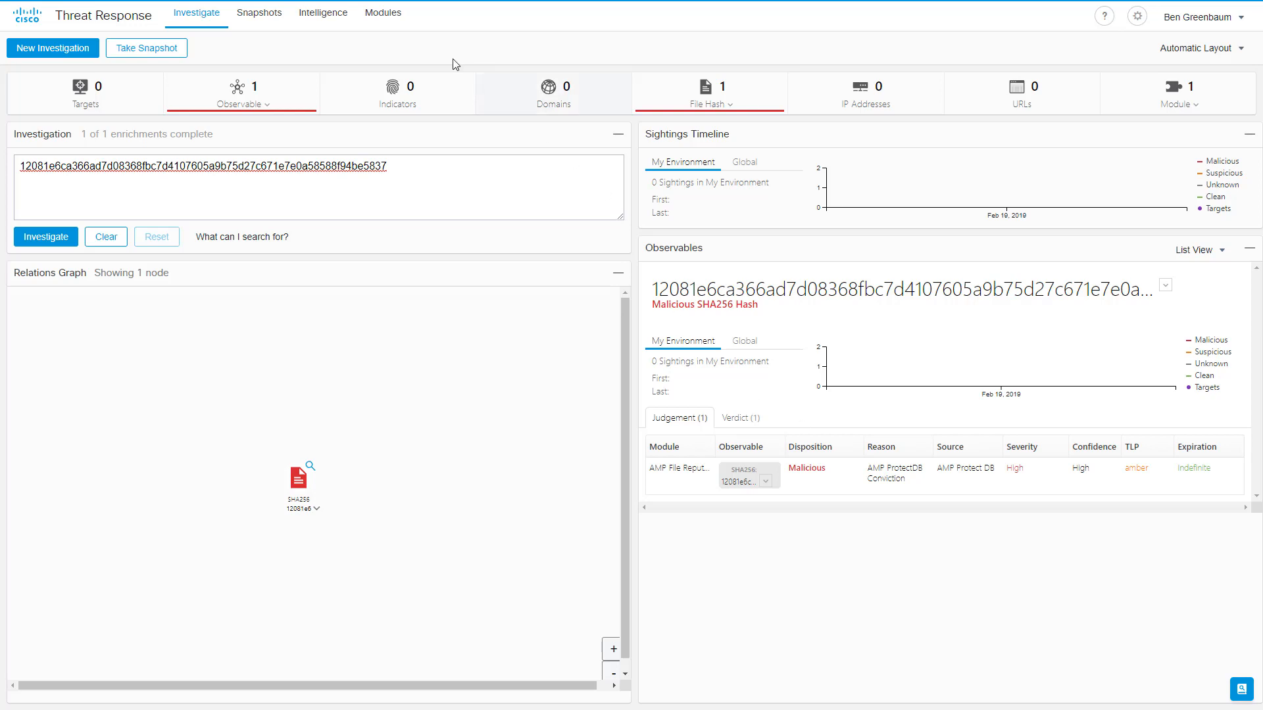
pyautogui.click(399, 19)
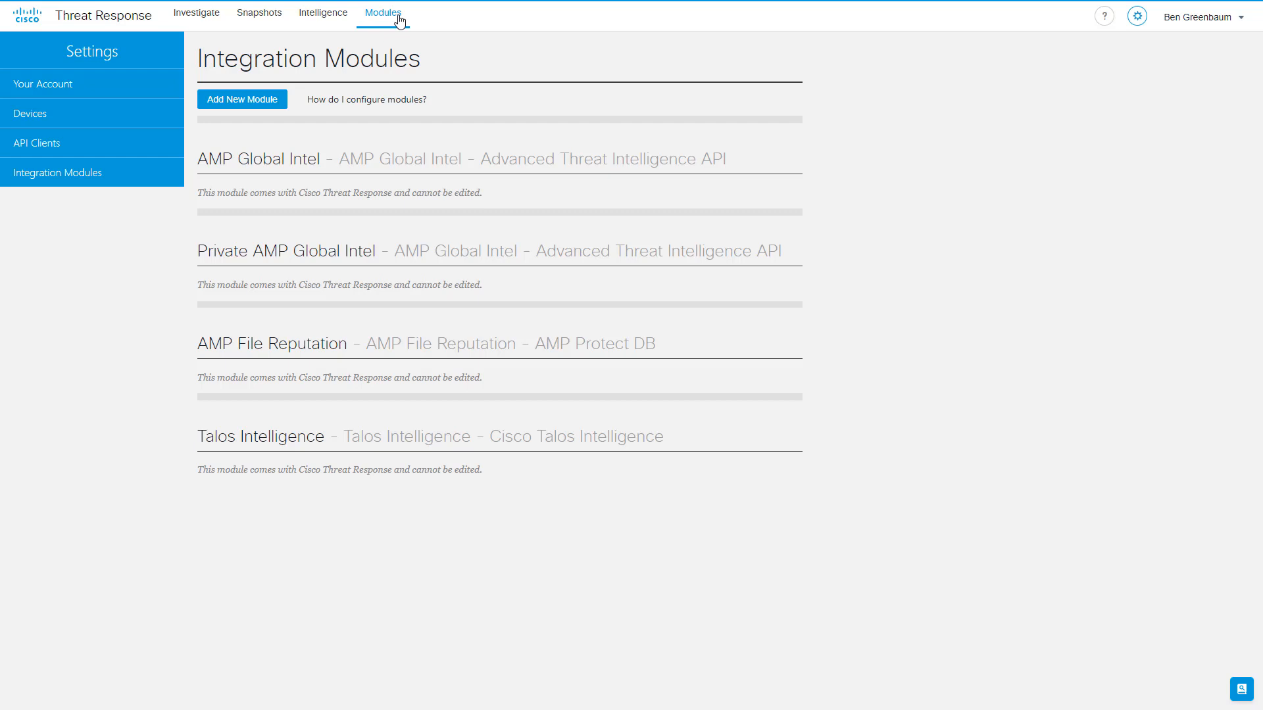
# Start a new AMP for Endpoints module named AMP for Endpoints with URL api.amp.cisco.com.
pyautogui.click(265, 107)
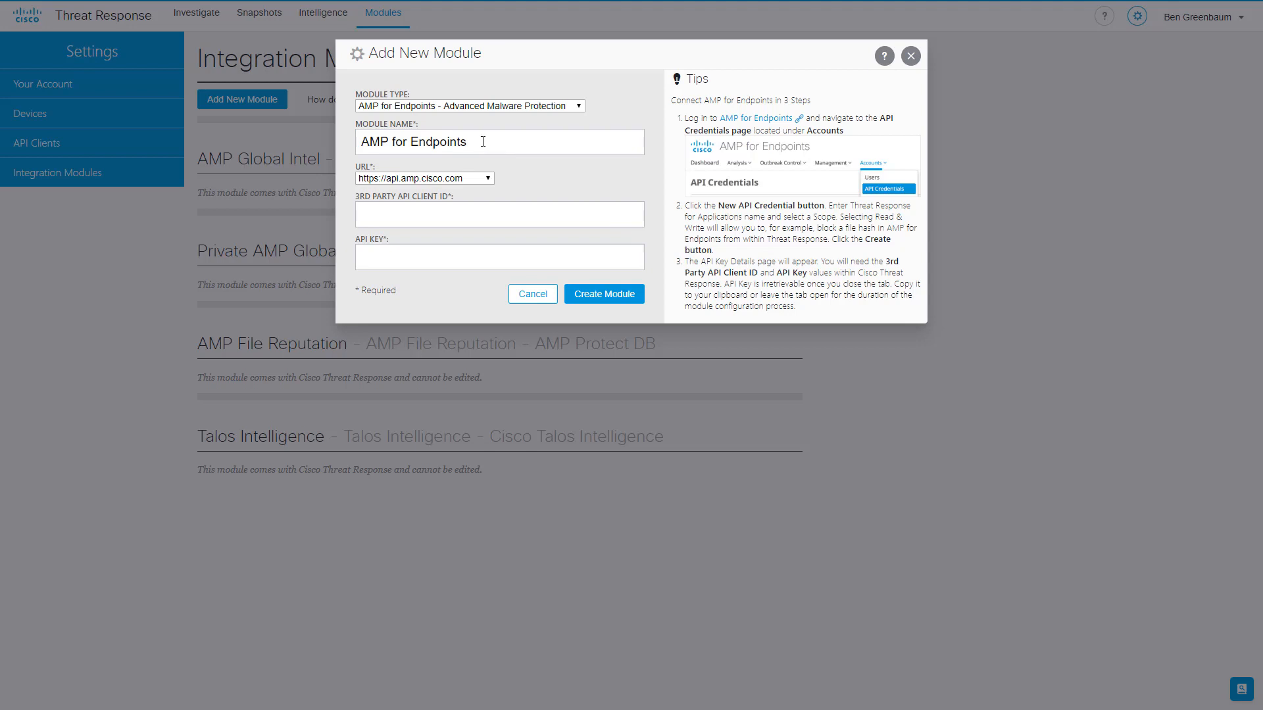
pyautogui.click(489, 178)
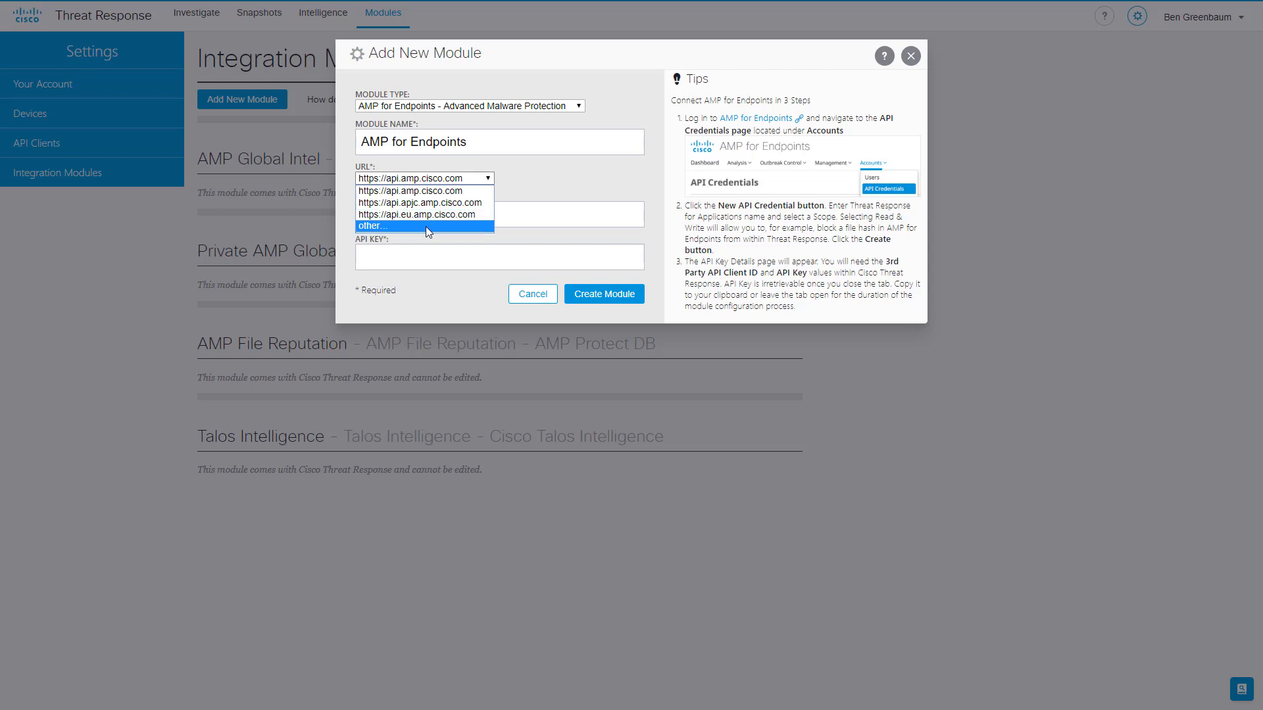
pyautogui.click(517, 187)
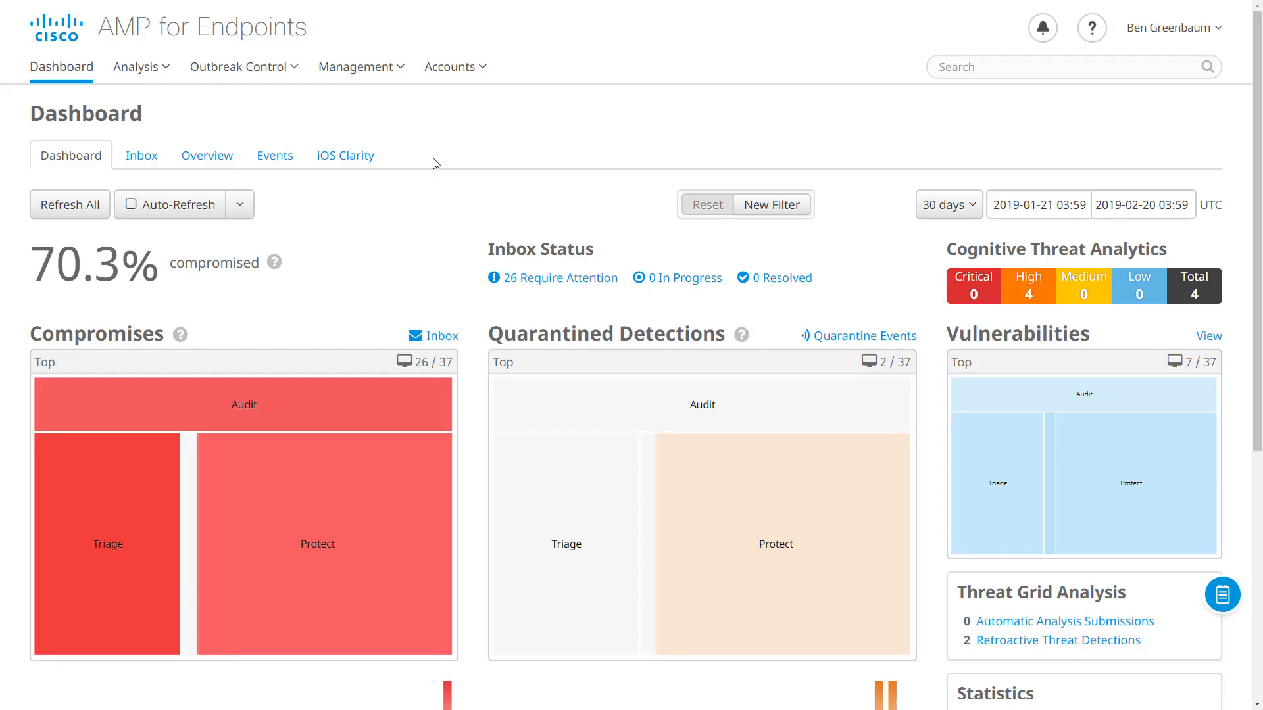
# Create a Read & Write API credential named 'Threat Response' in AMP for Endpoints.
pyautogui.click(474, 75)
pyautogui.click(481, 127)
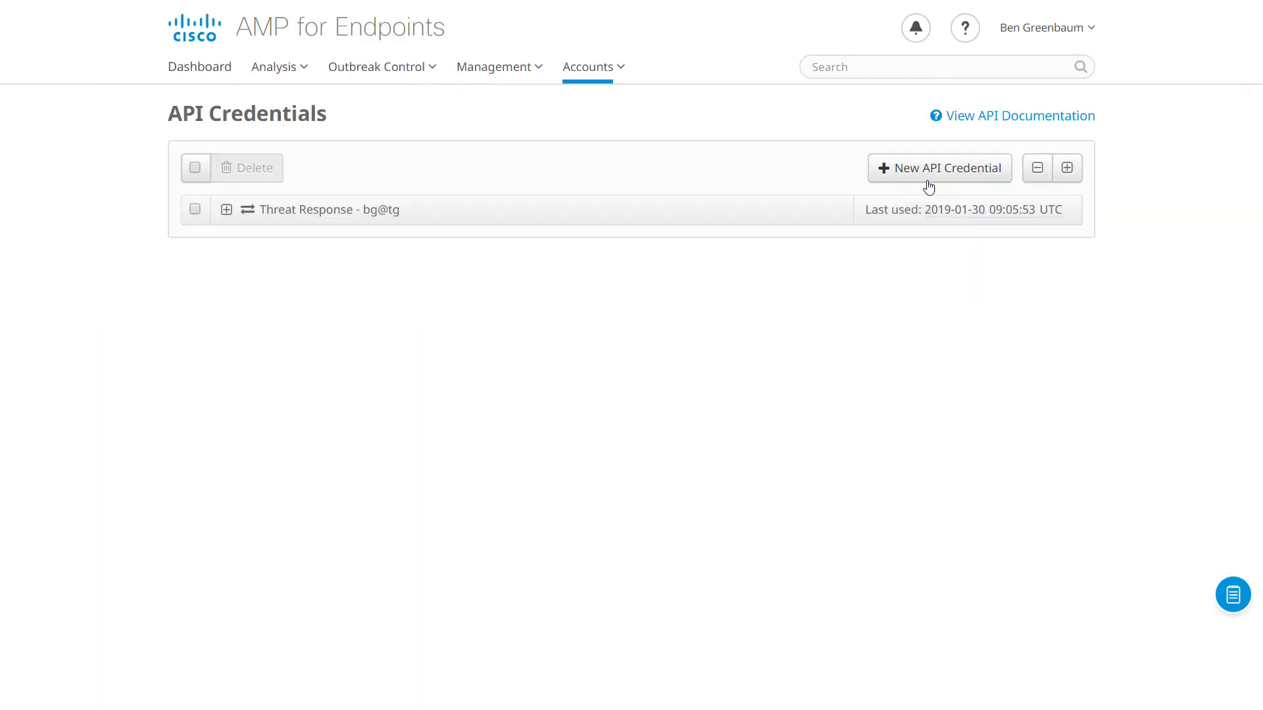
pyautogui.click(932, 179)
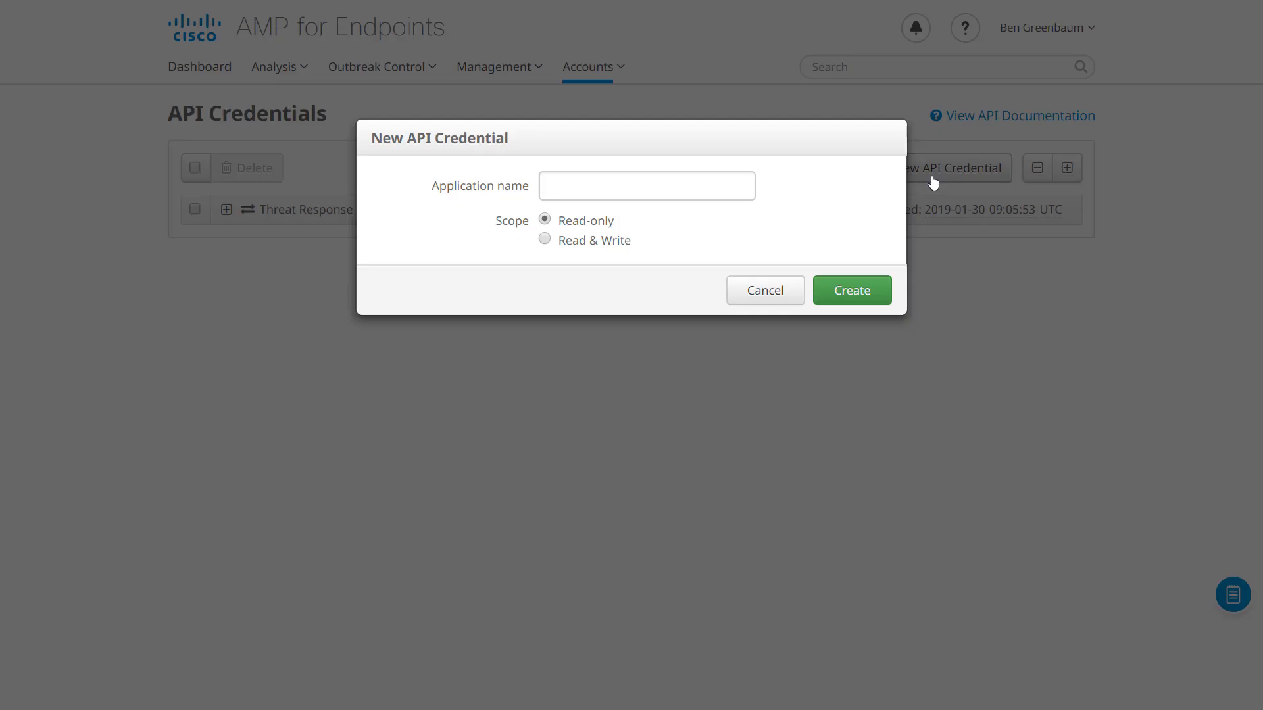
pyautogui.click(659, 183)
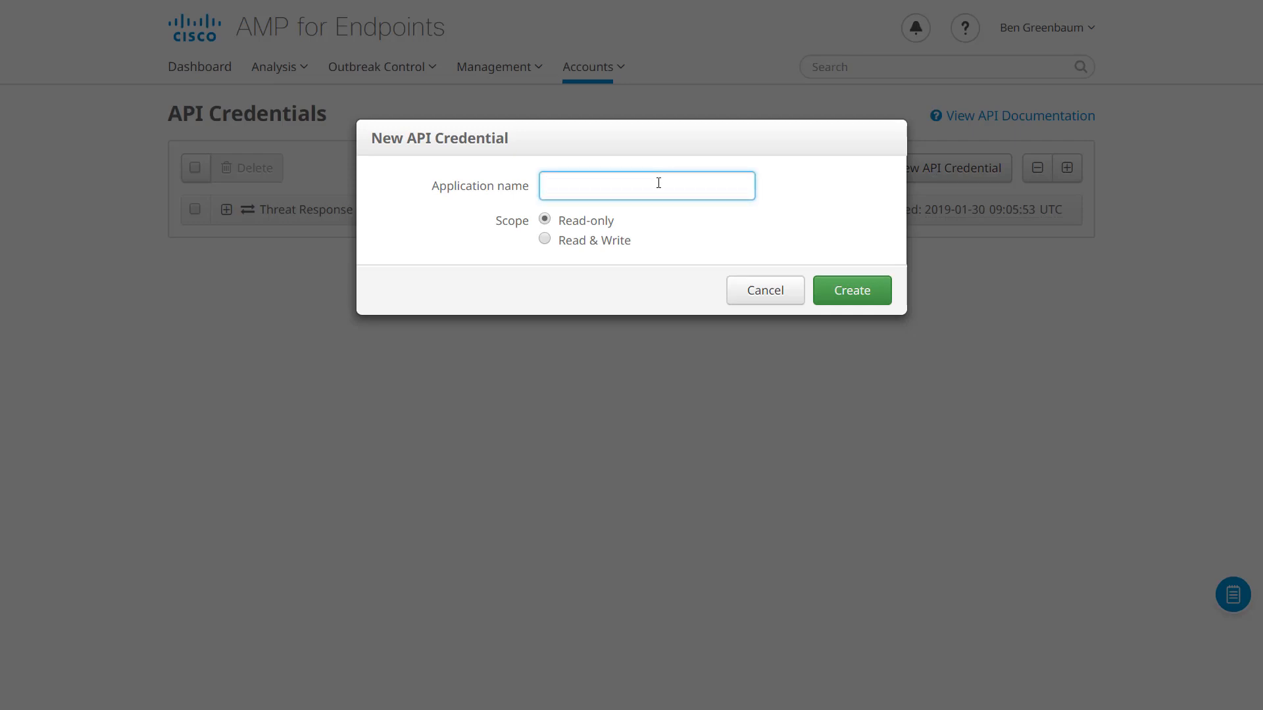
pyautogui.write('Threat Response')
pyautogui.click(594, 246)
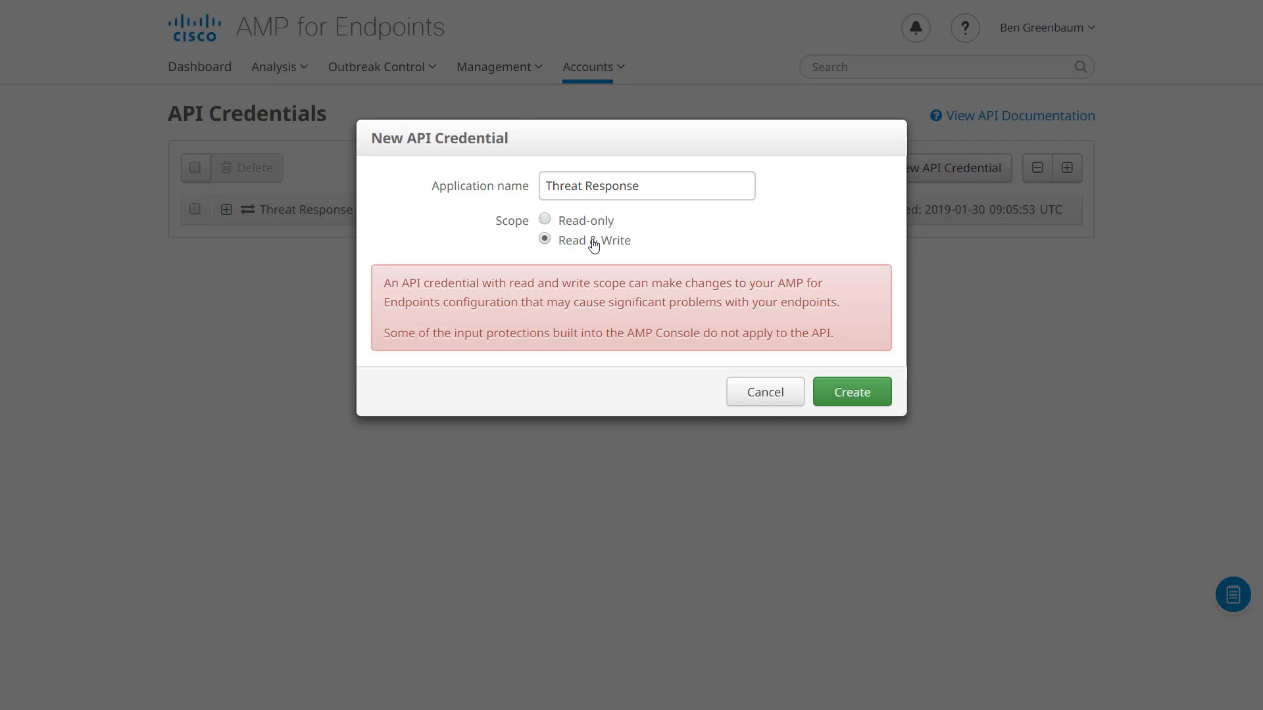
pyautogui.click(869, 397)
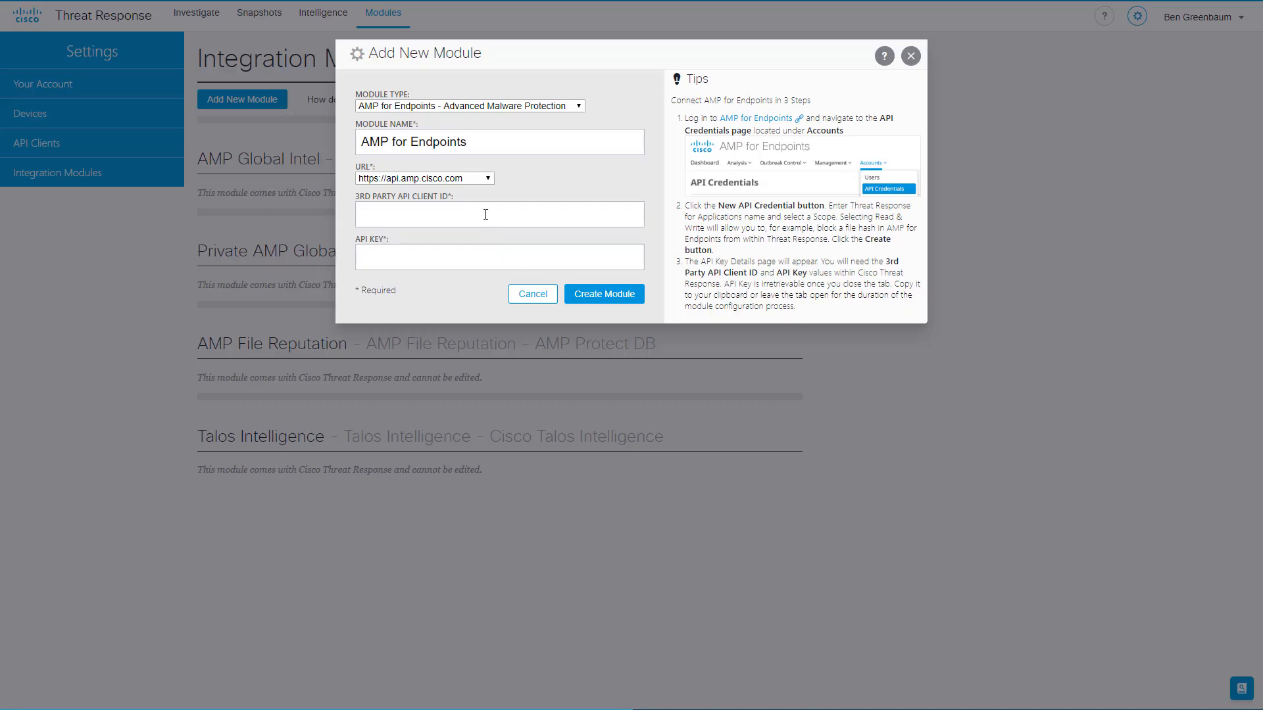
# Enter the new client ID and API key, create the module, and go back to Investigate.
pyautogui.click(485, 214)
pyautogui.hotkey('ctrl', 'v')
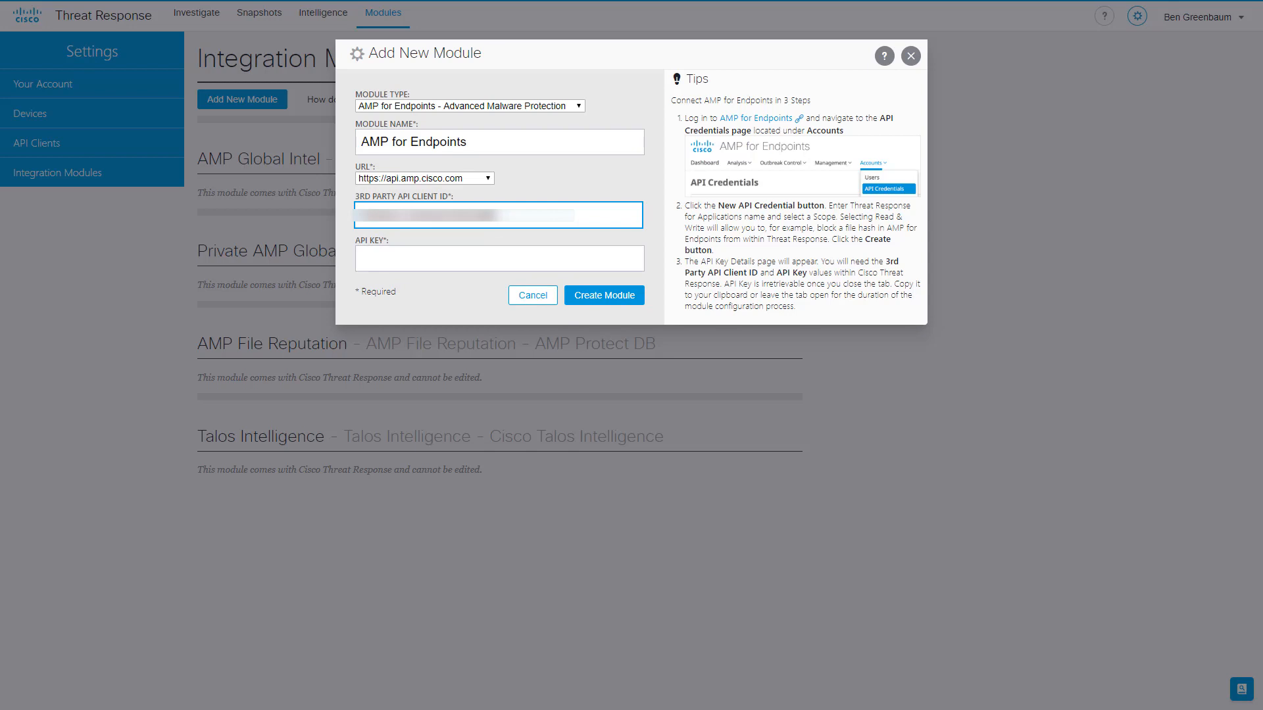
pyautogui.click(477, 257)
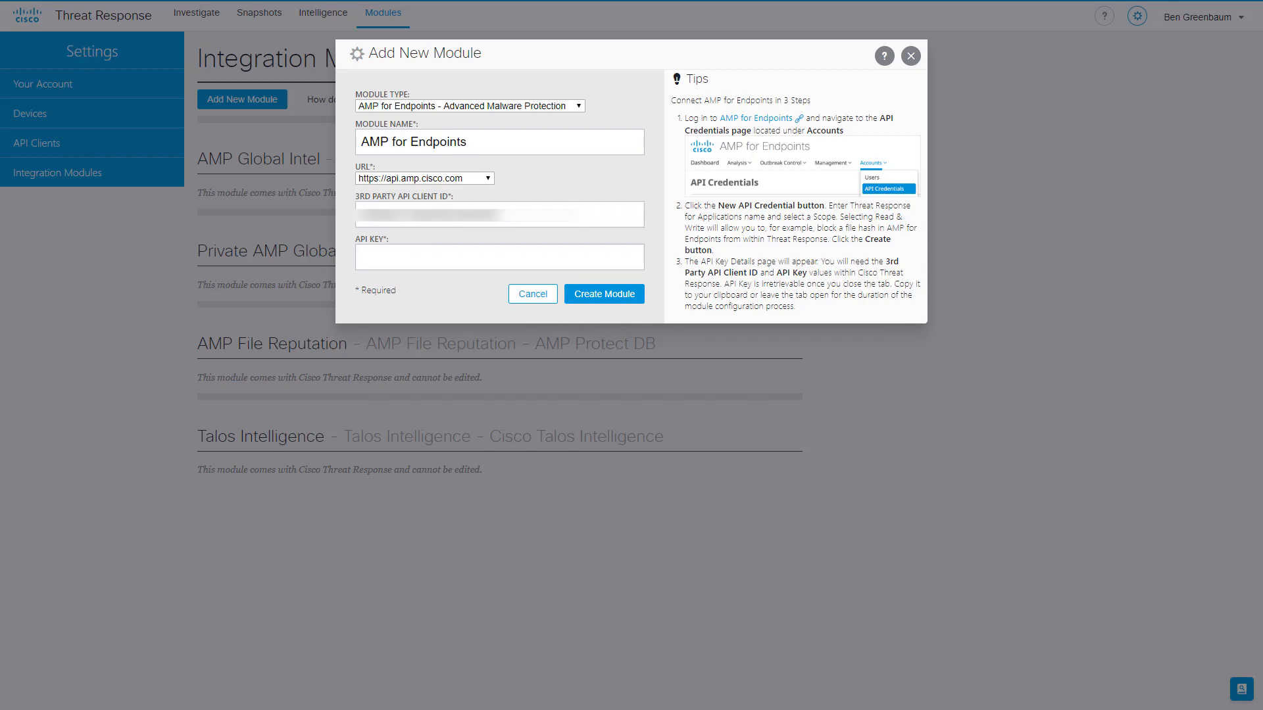
pyautogui.hotkey('ctrl', 'v')
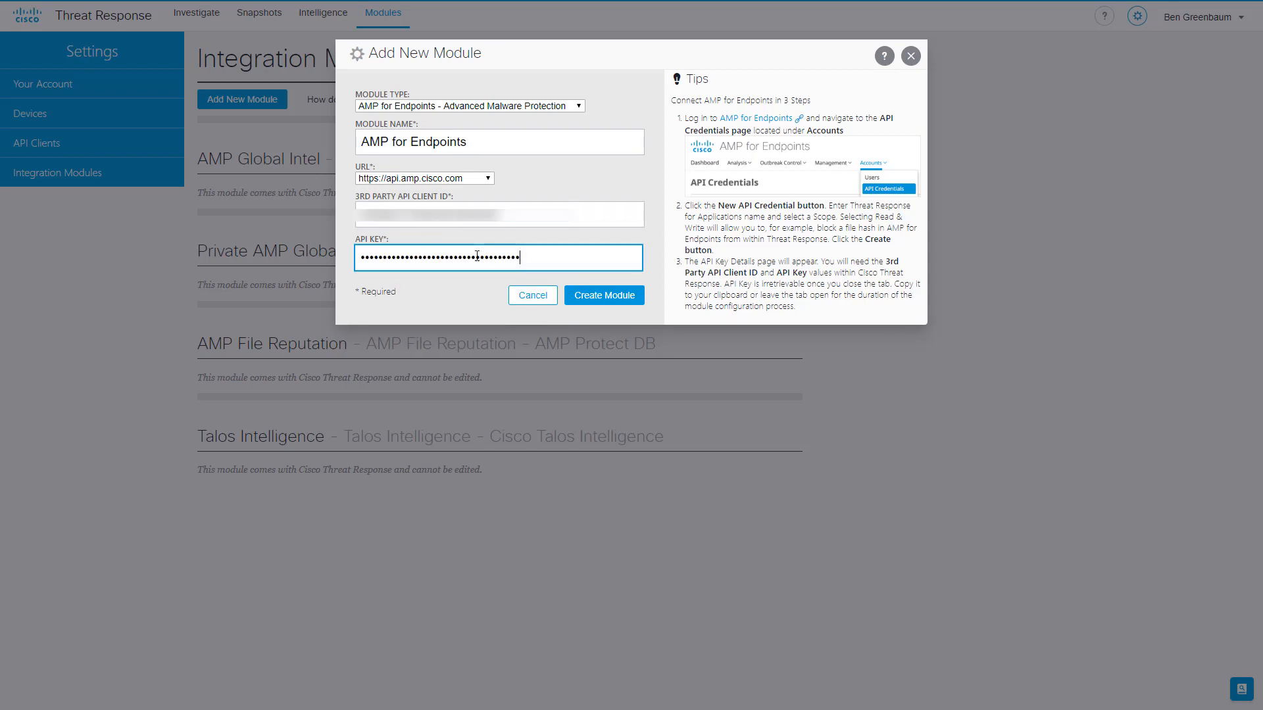
pyautogui.click(591, 296)
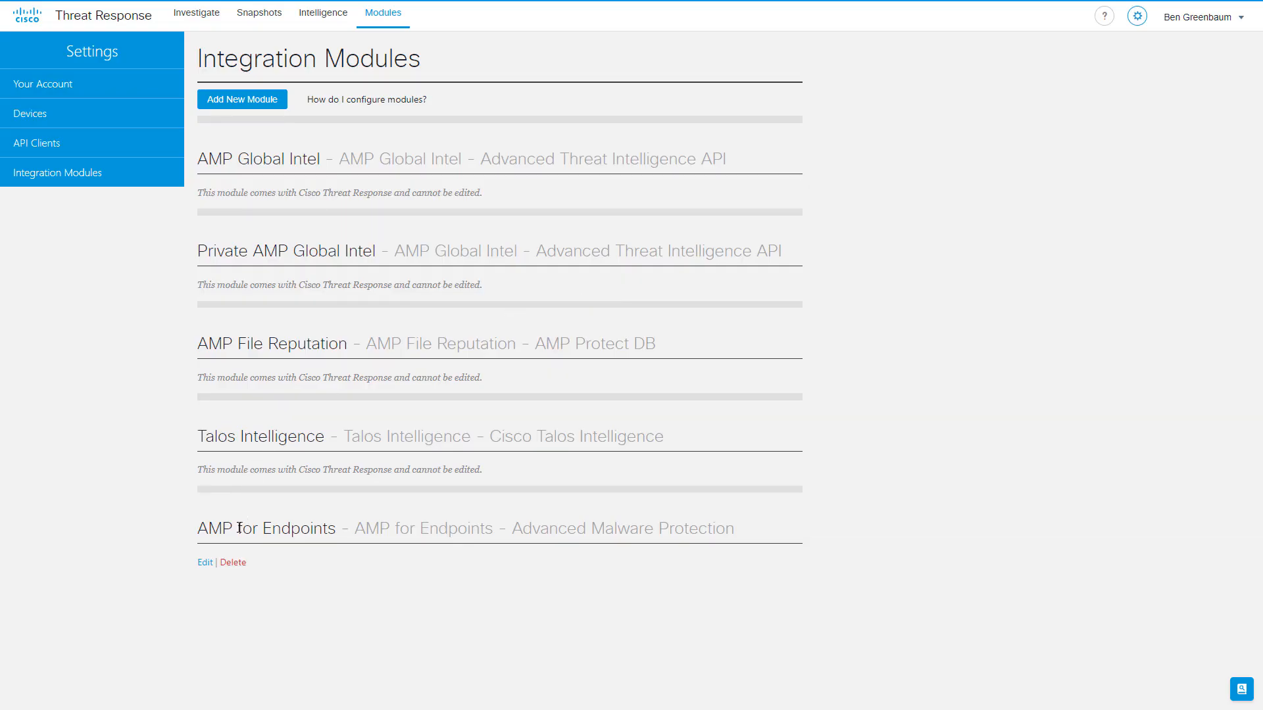
pyautogui.click(197, 16)
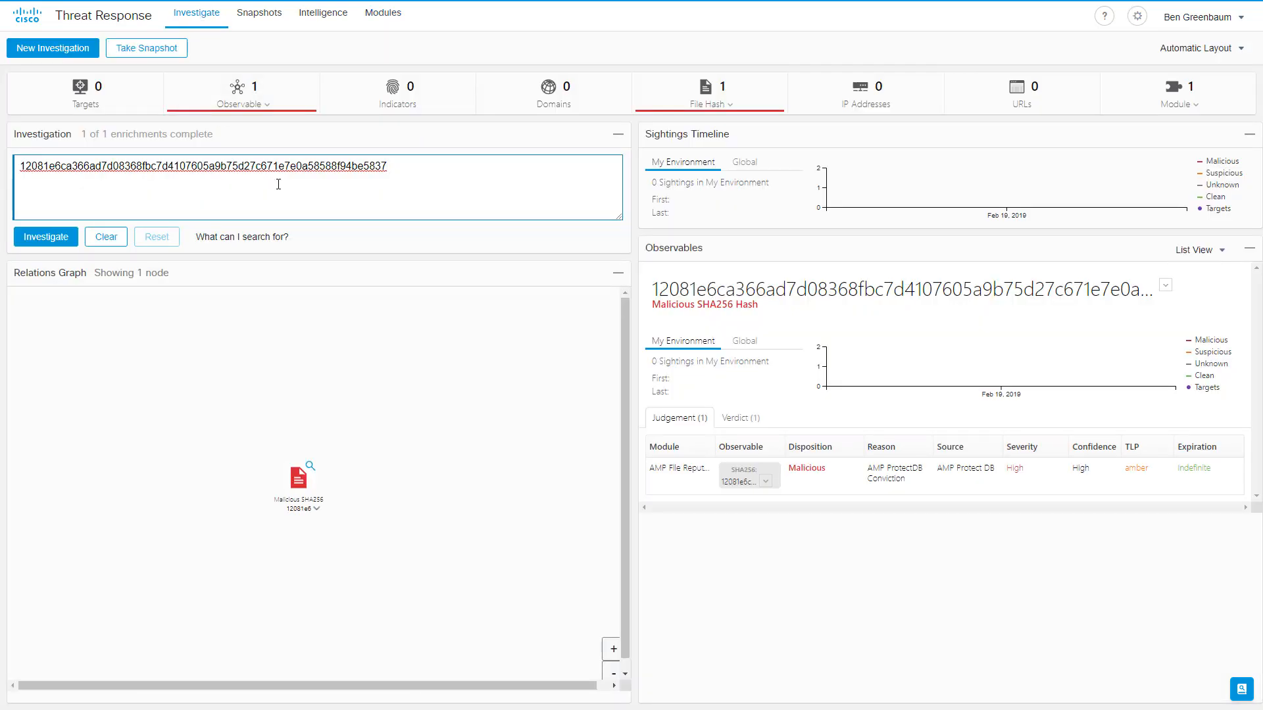
# Rerun the investigation and spread apart the target, URL and IP nodes around hash 12081e6, then show its actions.
pyautogui.press('F5')
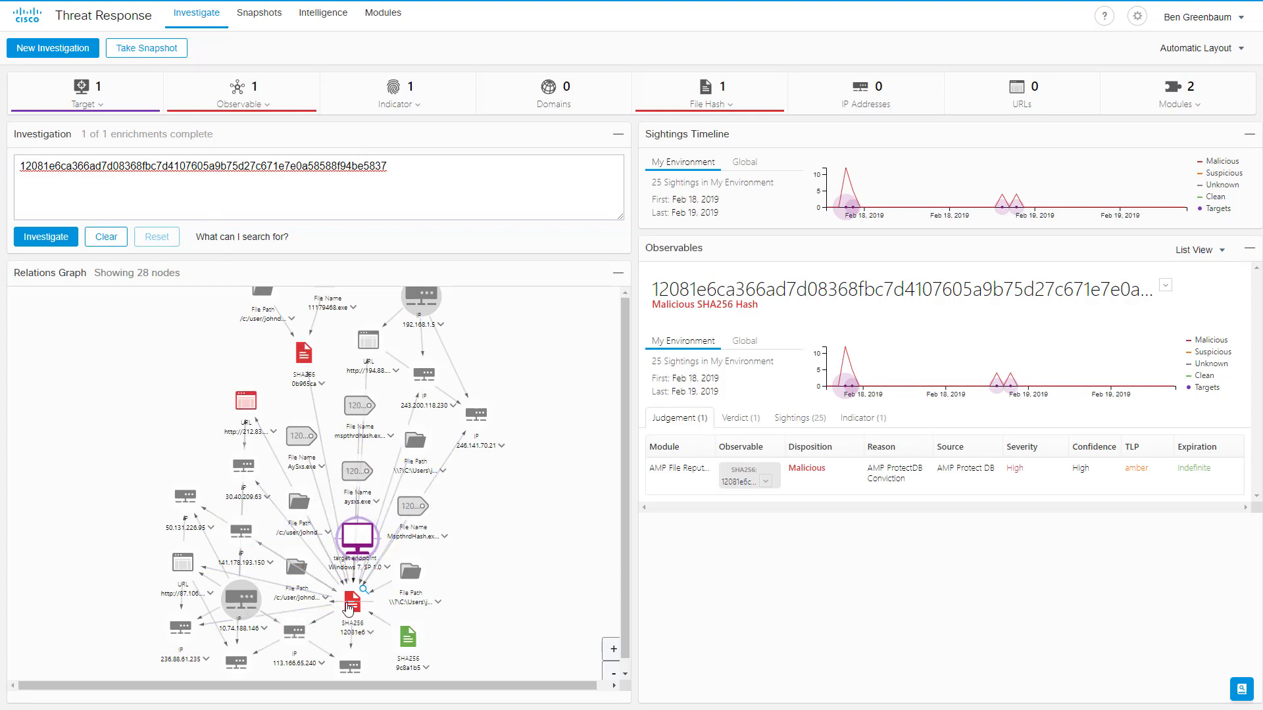
pyautogui.click(348, 607)
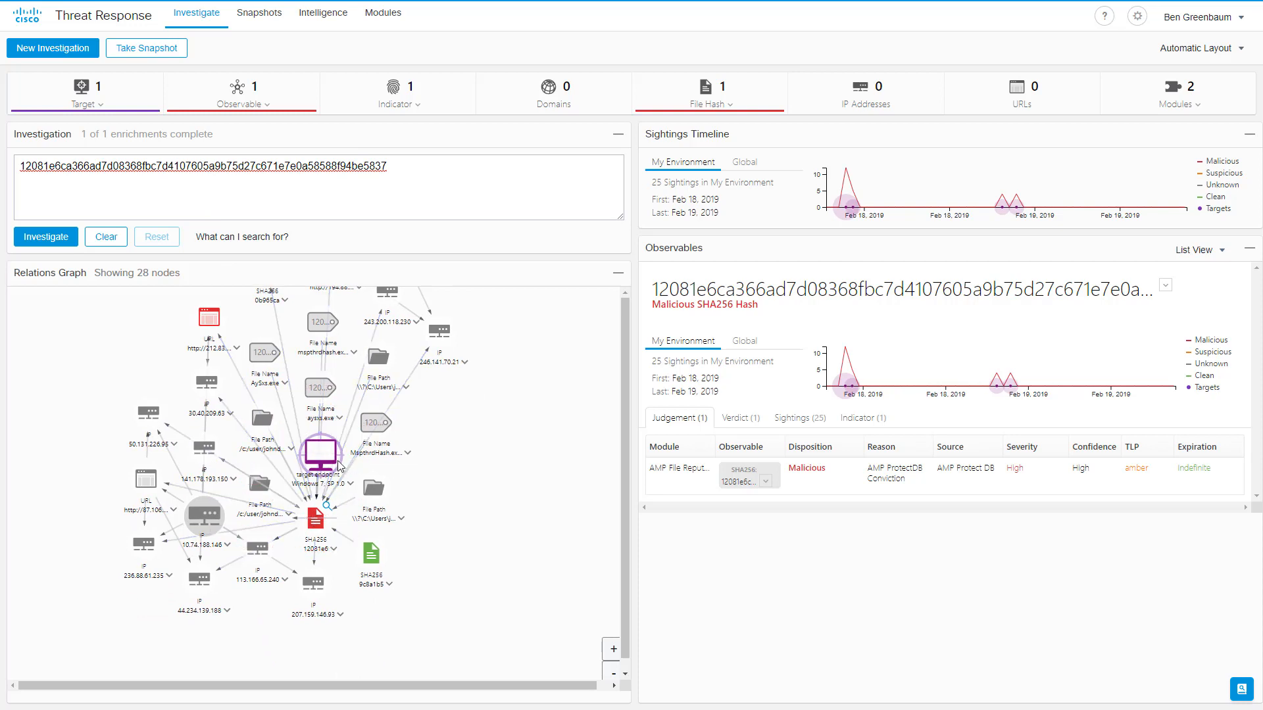
pyautogui.moveTo(340, 465); pyautogui.dragTo(426, 503)
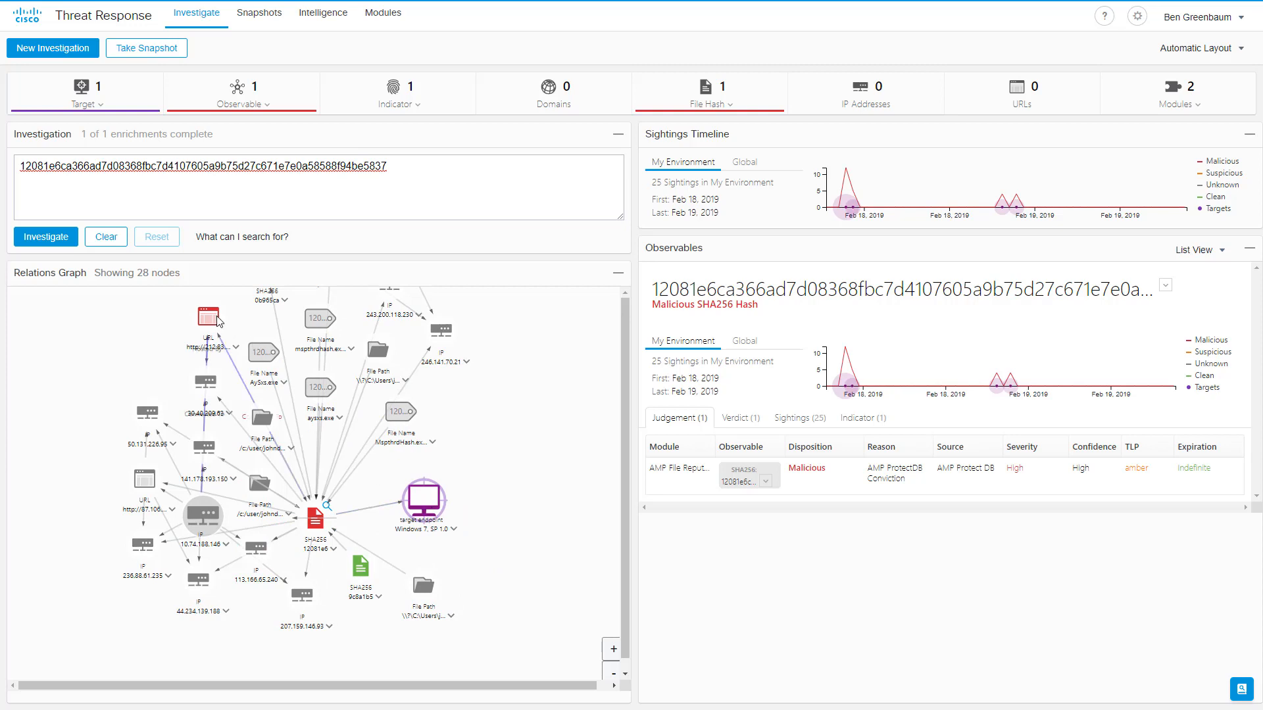
pyautogui.moveTo(217, 321); pyautogui.dragTo(259, 379)
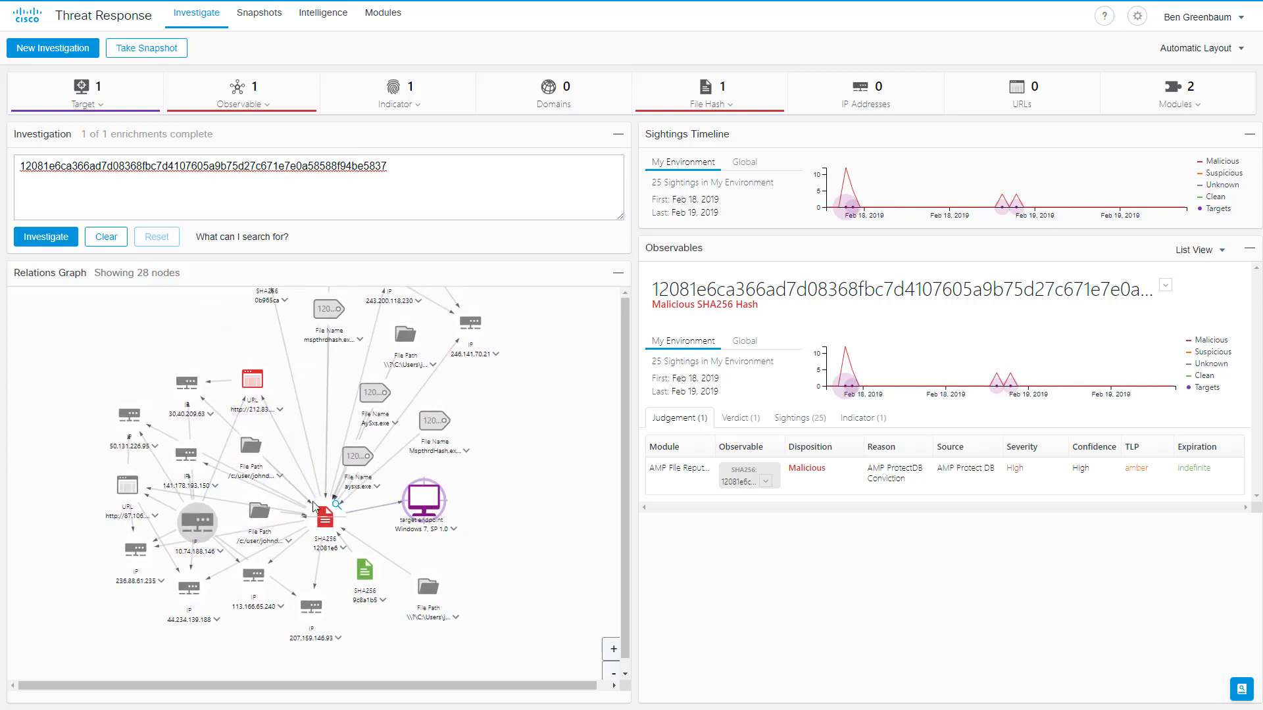
pyautogui.moveTo(202, 506); pyautogui.dragTo(184, 427)
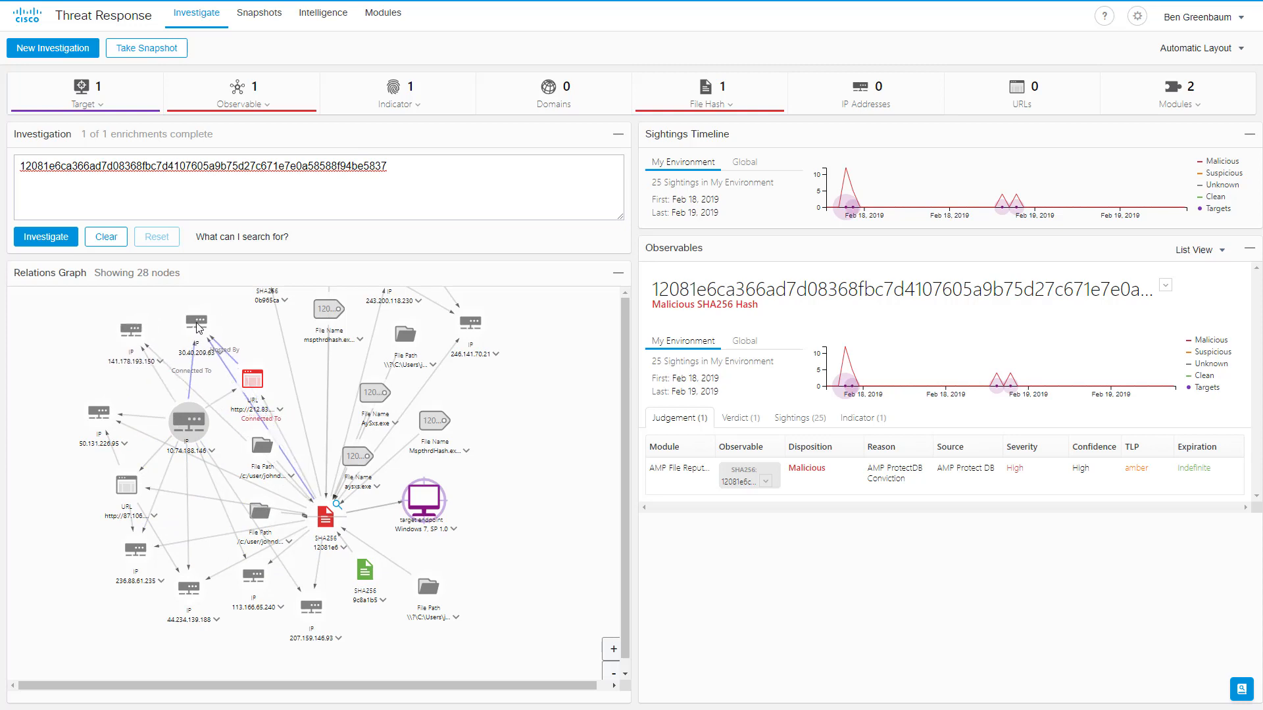
pyautogui.moveTo(144, 332); pyautogui.dragTo(121, 336)
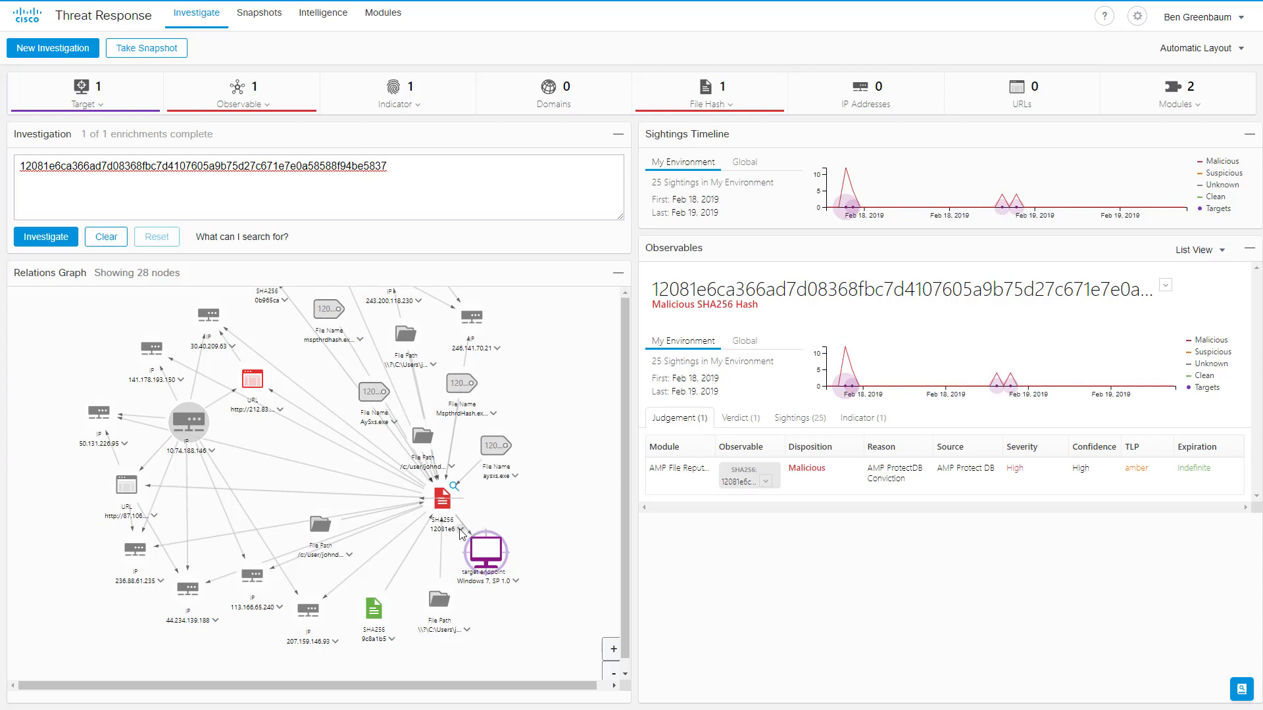
pyautogui.click(459, 530)
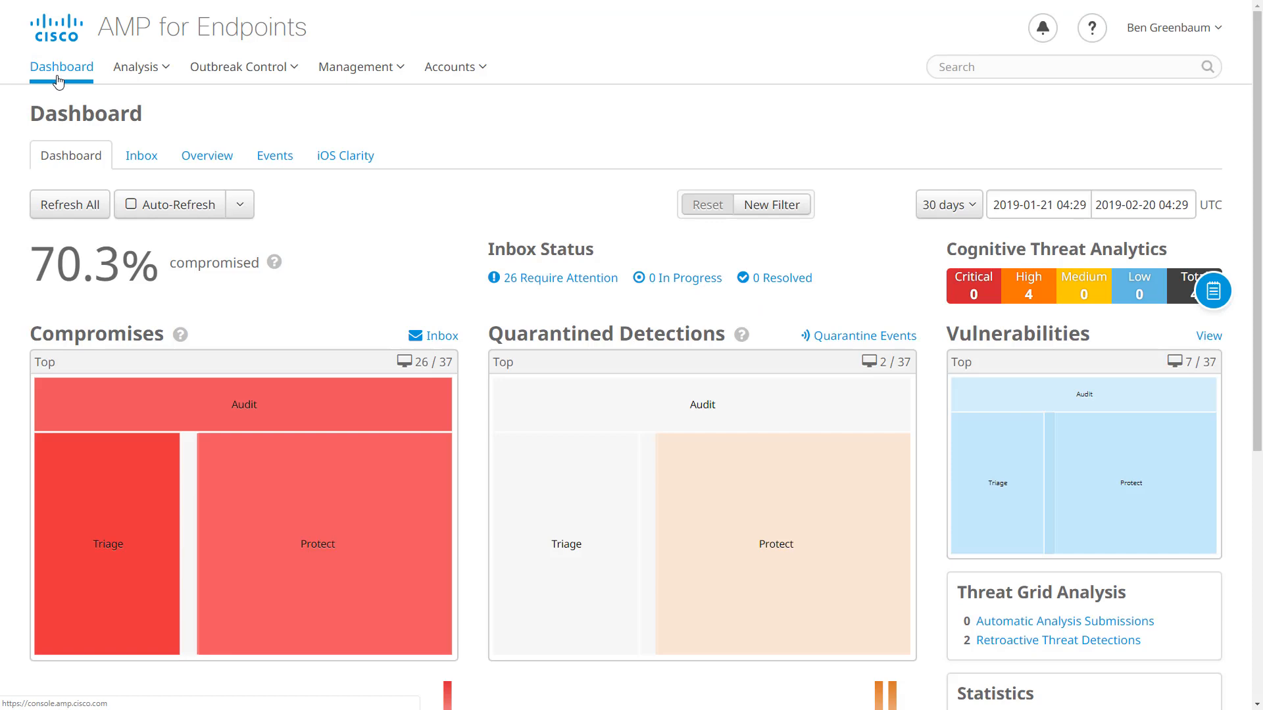
# Check the fourth compromise artifact's hash options, then open the Casebook panel.
pyautogui.scroll(-6, 61, 85)
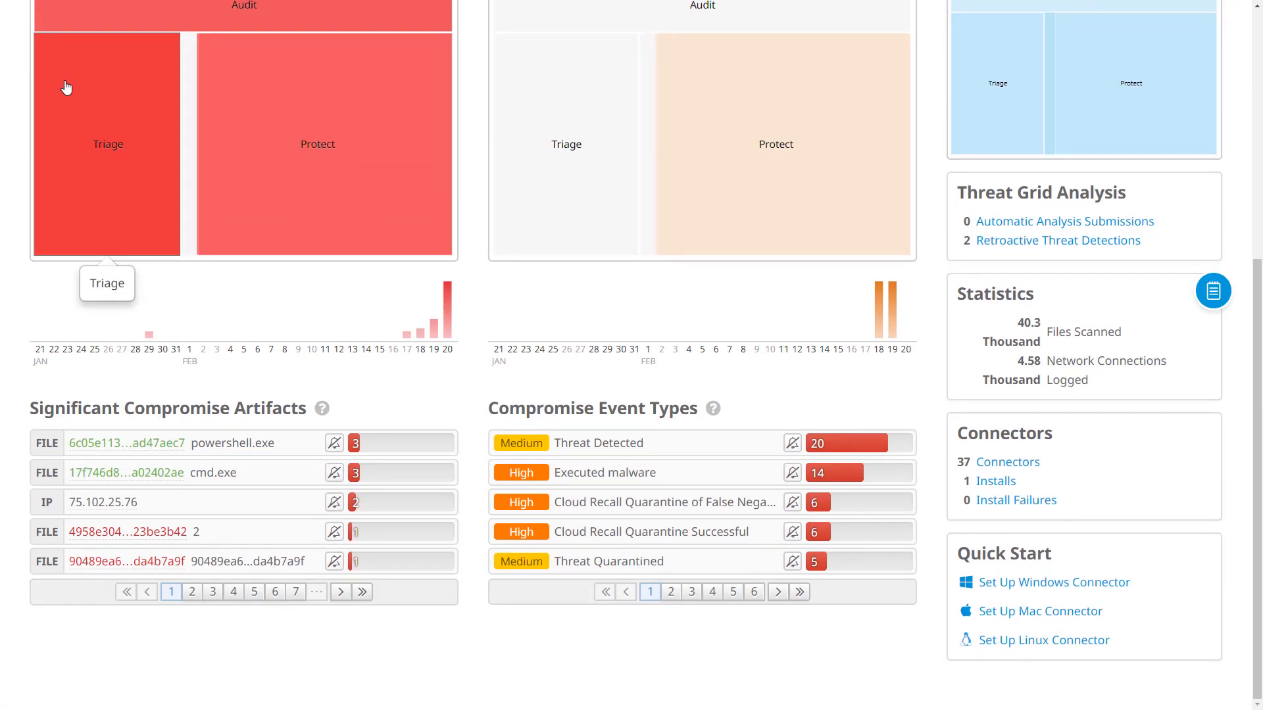
pyautogui.click(170, 534)
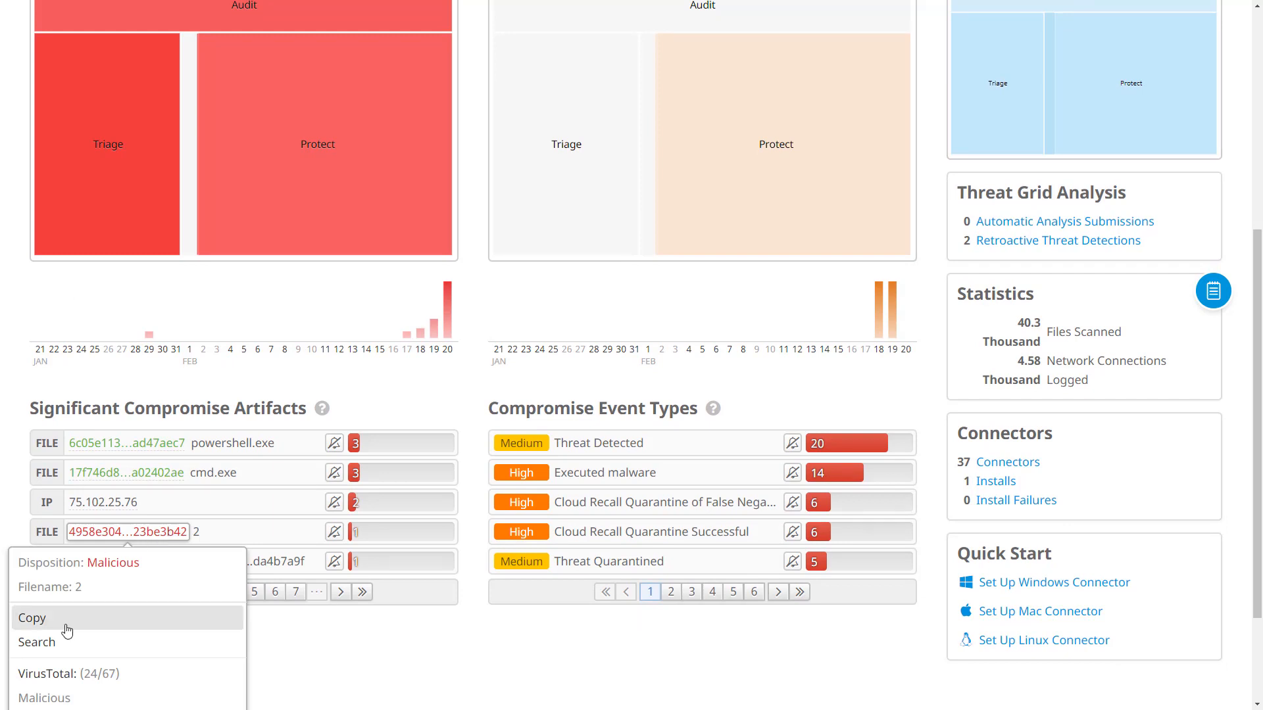
pyautogui.click(314, 635)
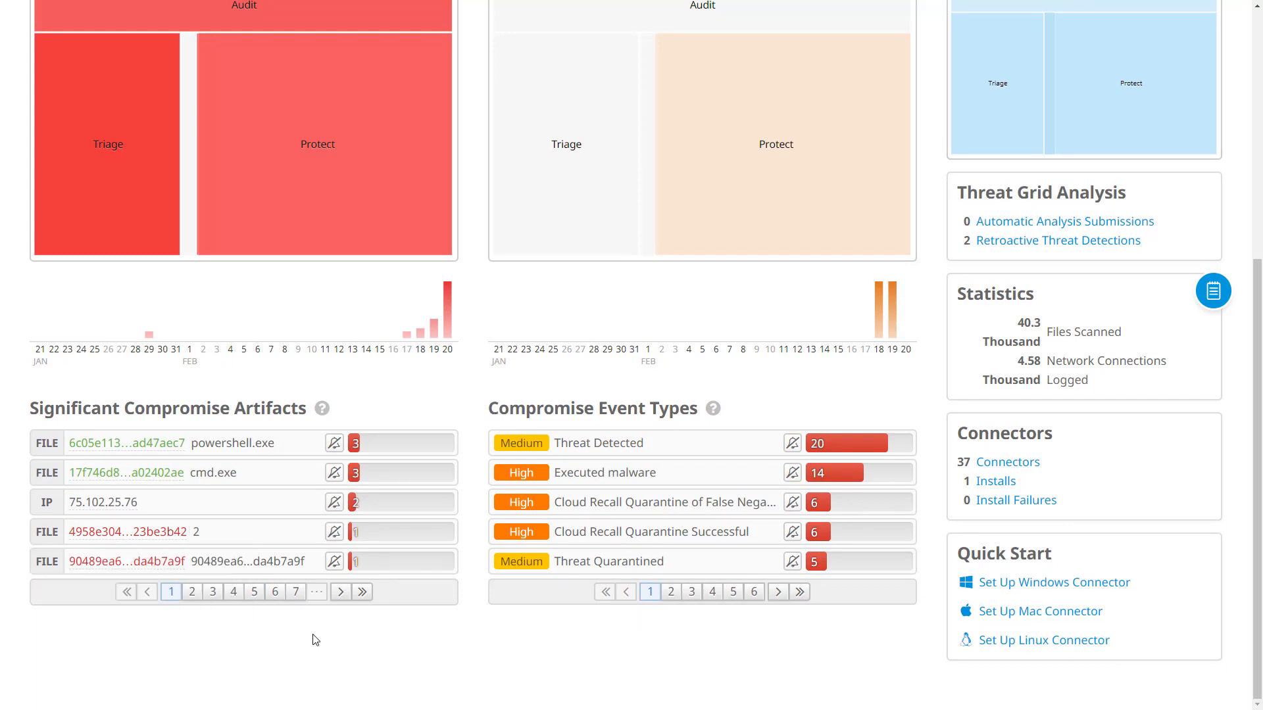
pyautogui.click(1213, 294)
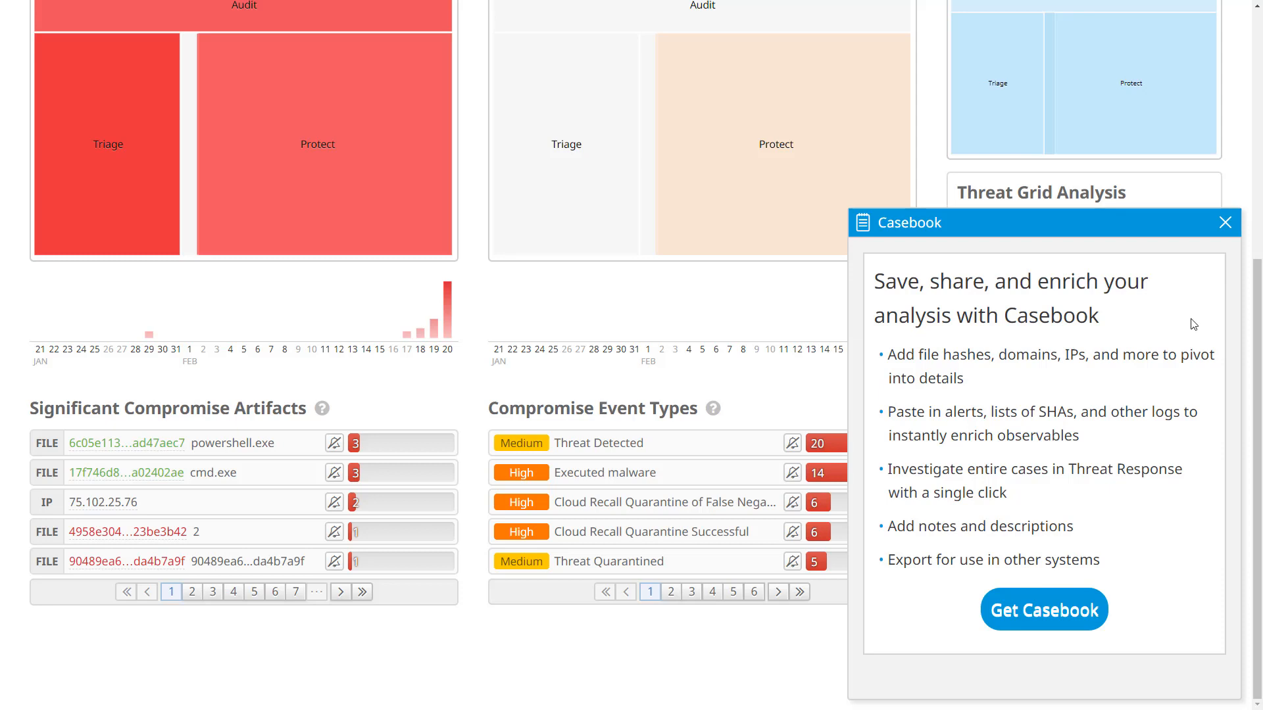
# Authorize the Cisco Threat Response integration via Get Casebook, then go back to the Dashboard.
pyautogui.click(1051, 615)
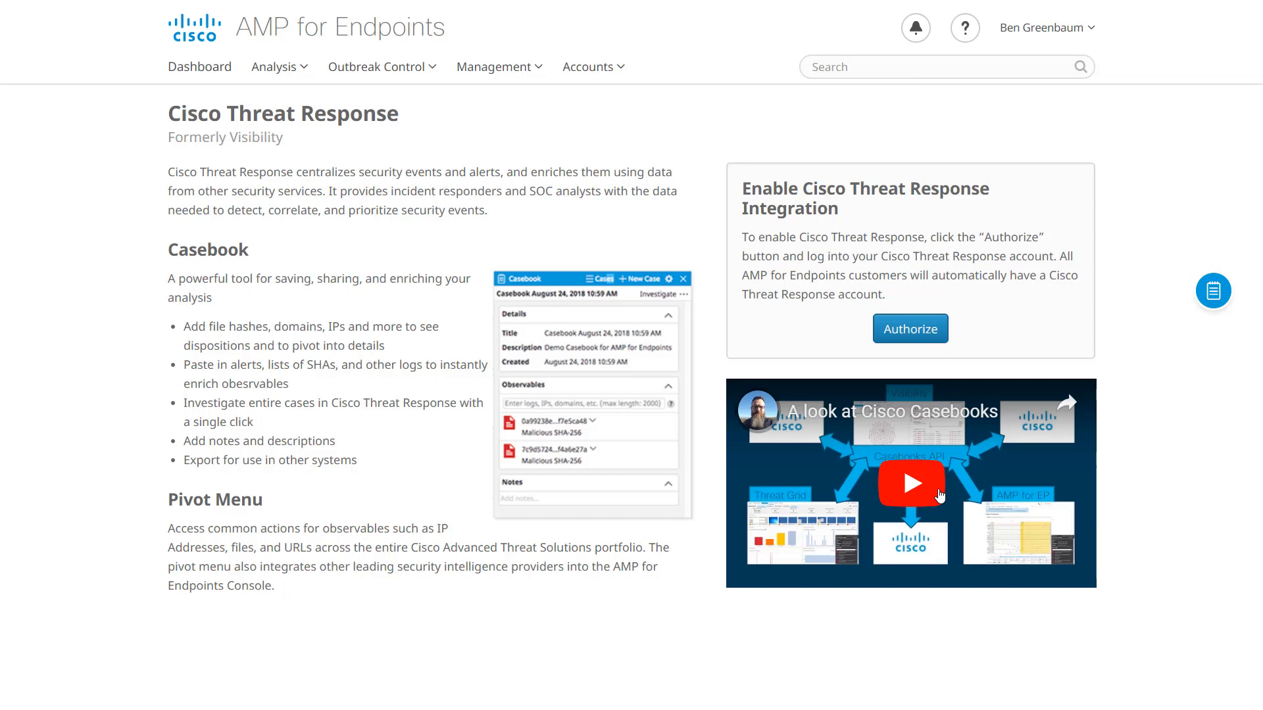
pyautogui.click(903, 332)
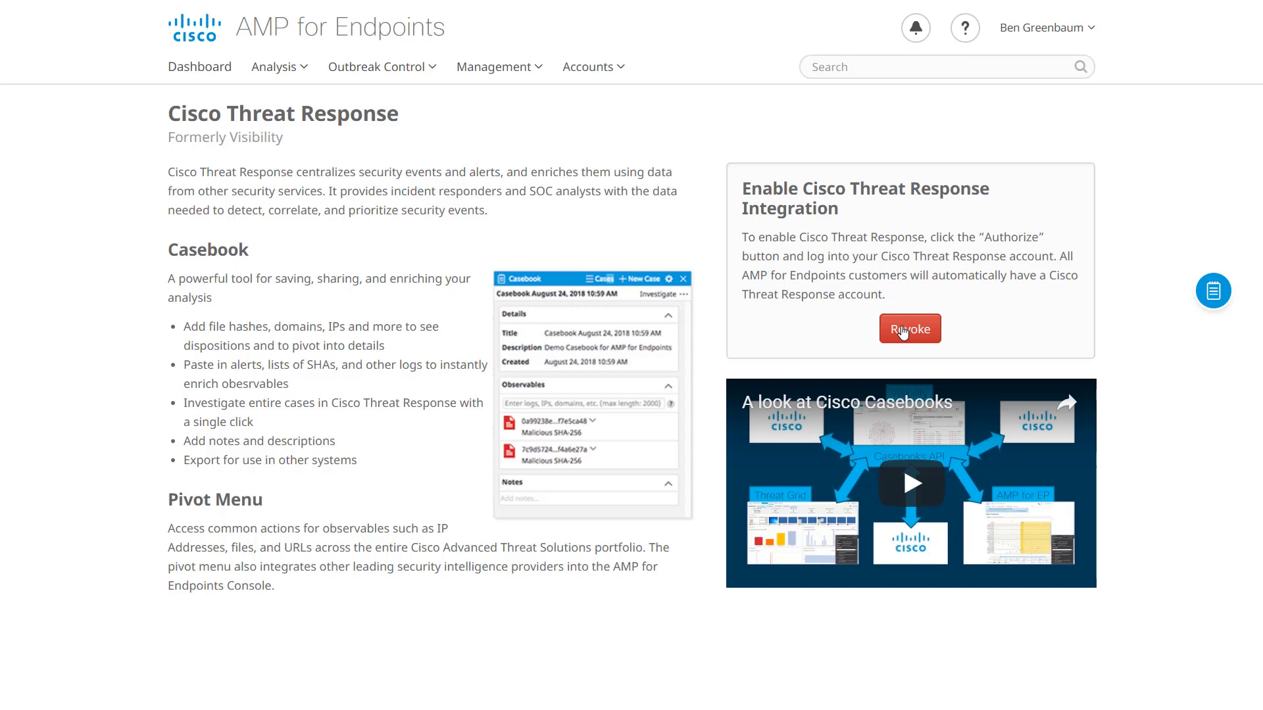
pyautogui.click(221, 73)
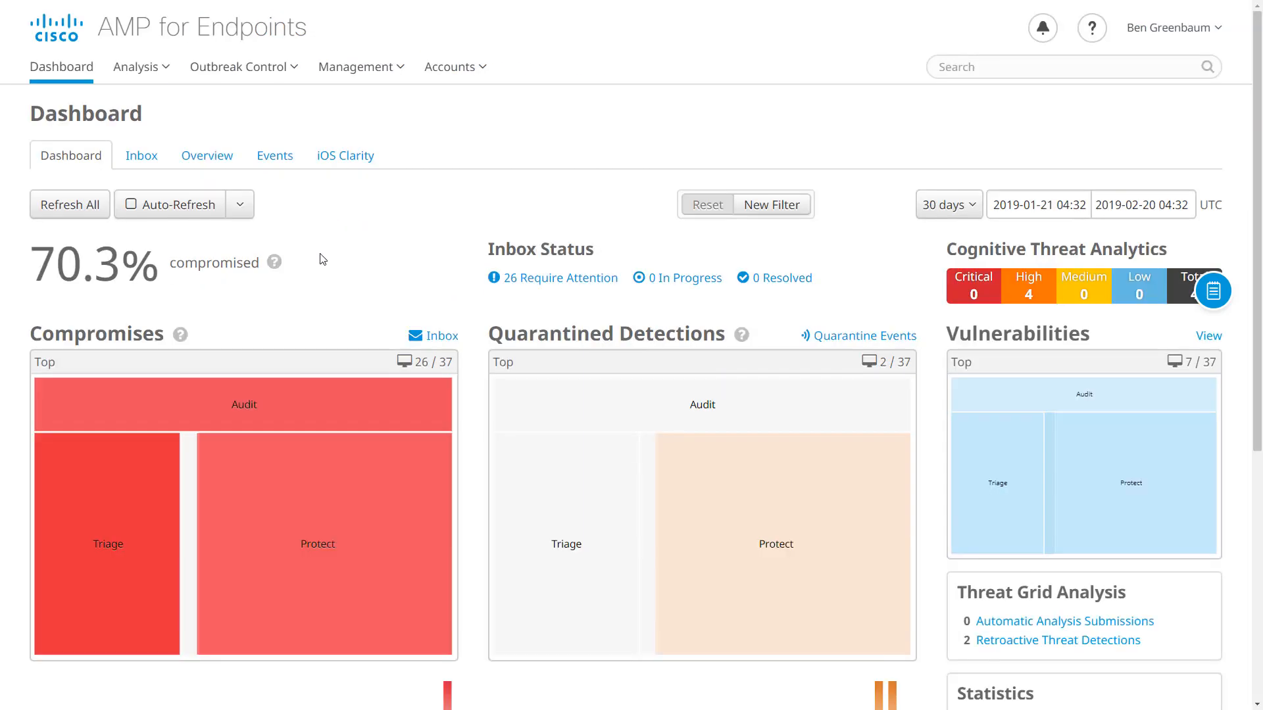
# Show the vdfur.exe hash's pivot menu under Significant Compromise Artifacts.
pyautogui.scroll(-7, 321, 259)
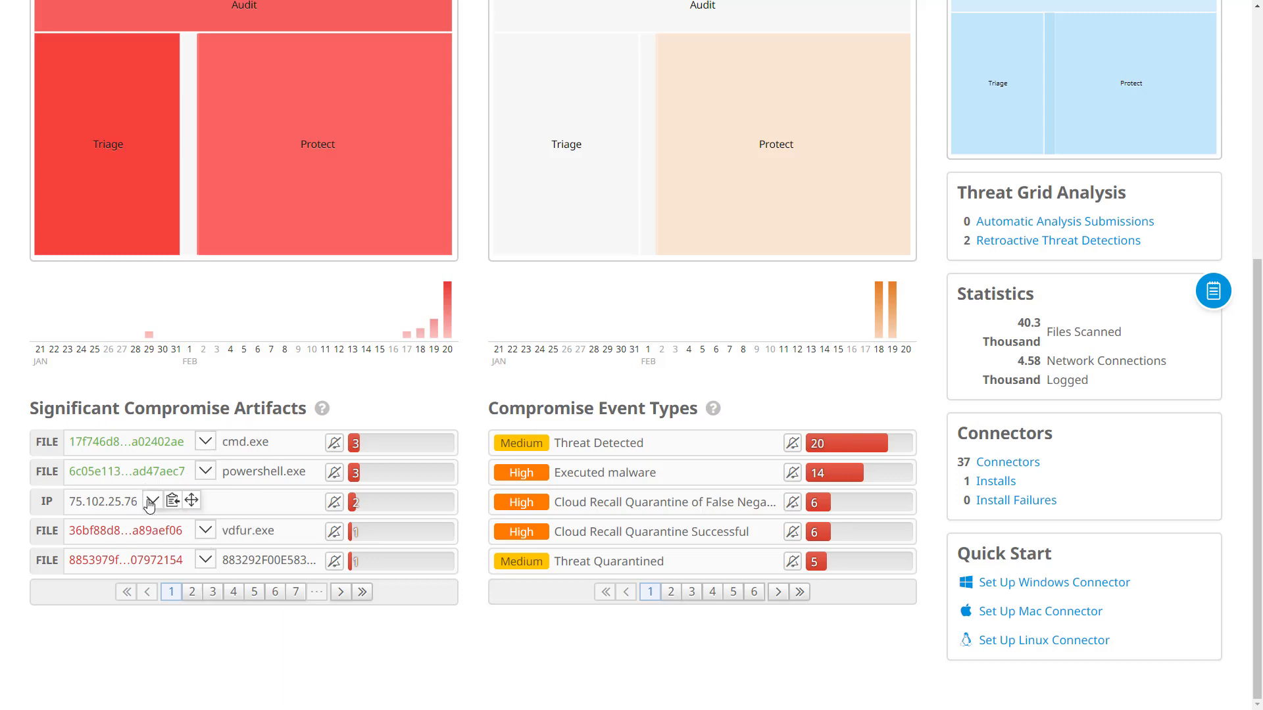
pyautogui.click(204, 530)
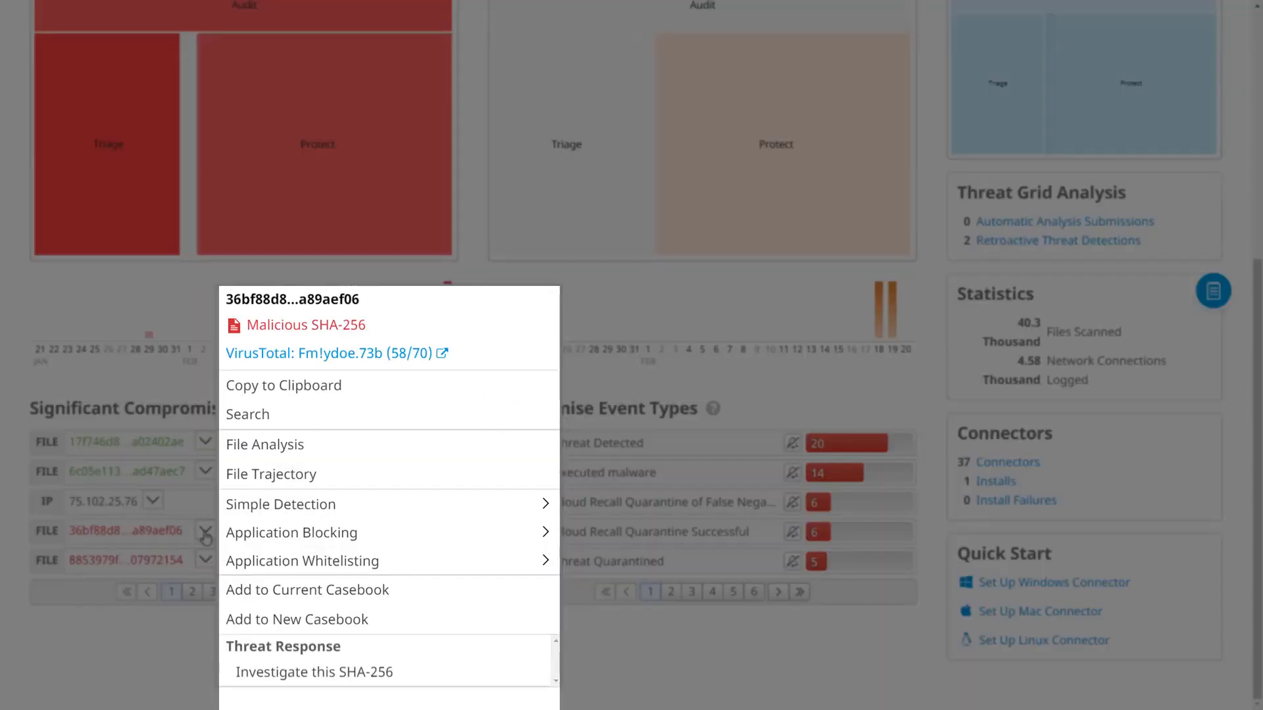